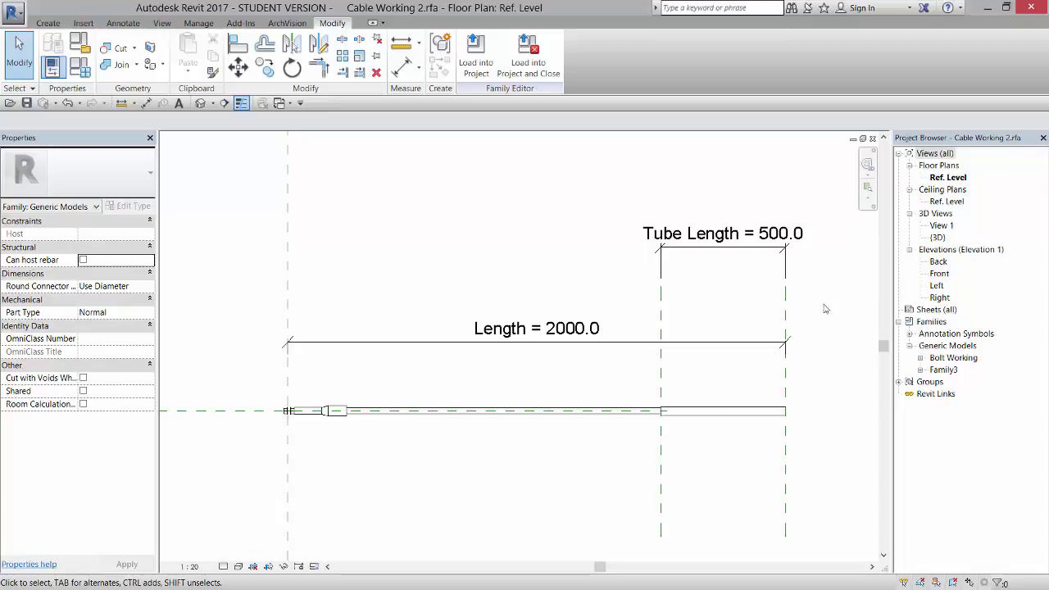
Pan and zoom toward the tube's right end in the Ref. Level plan, then bring the PDF drawing set forward
scroll(469, 281, "up", 2)
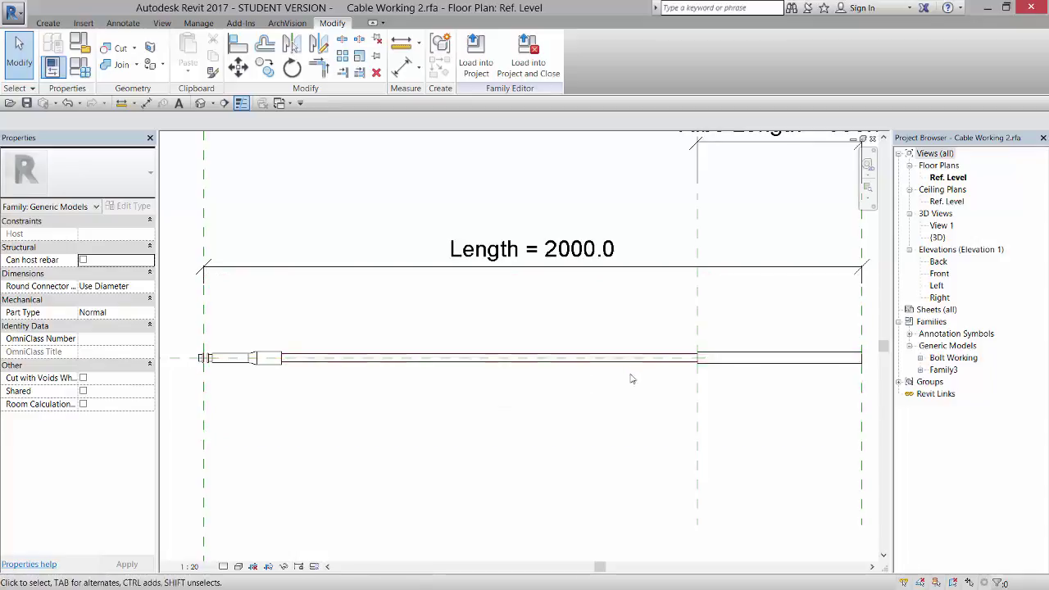
middle_click_drag(687, 376, 530, 391)
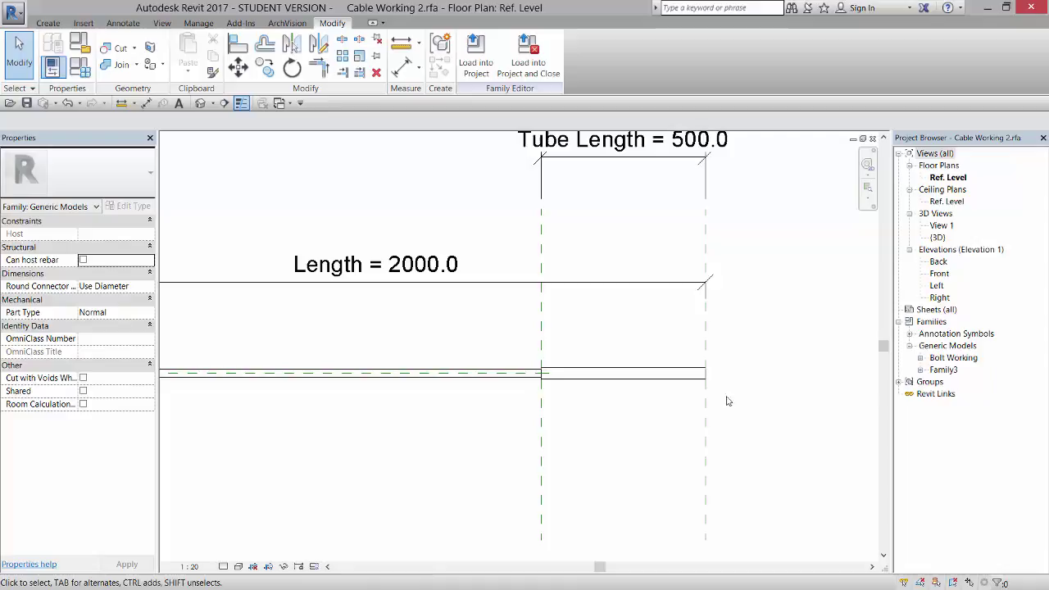
scroll(798, 377, "down", 3)
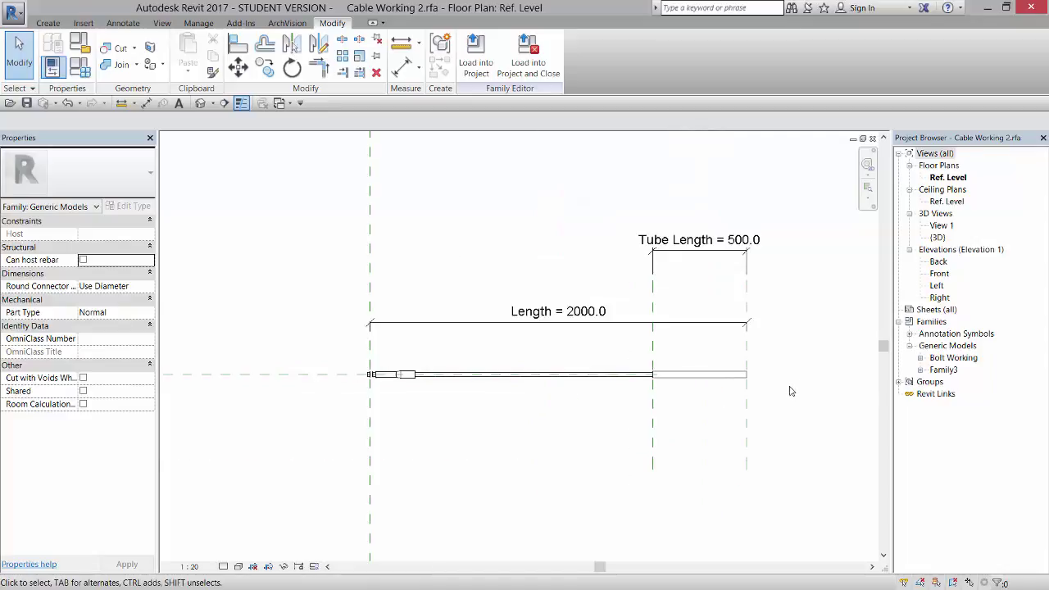
scroll(393, 373, "up", 5)
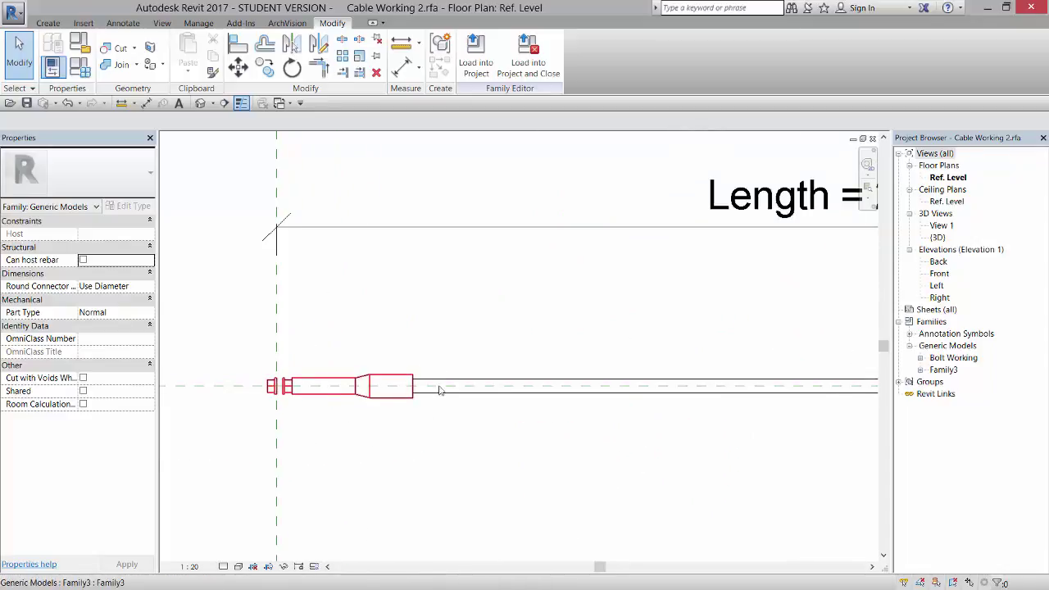
scroll(314, 328, "down", 2)
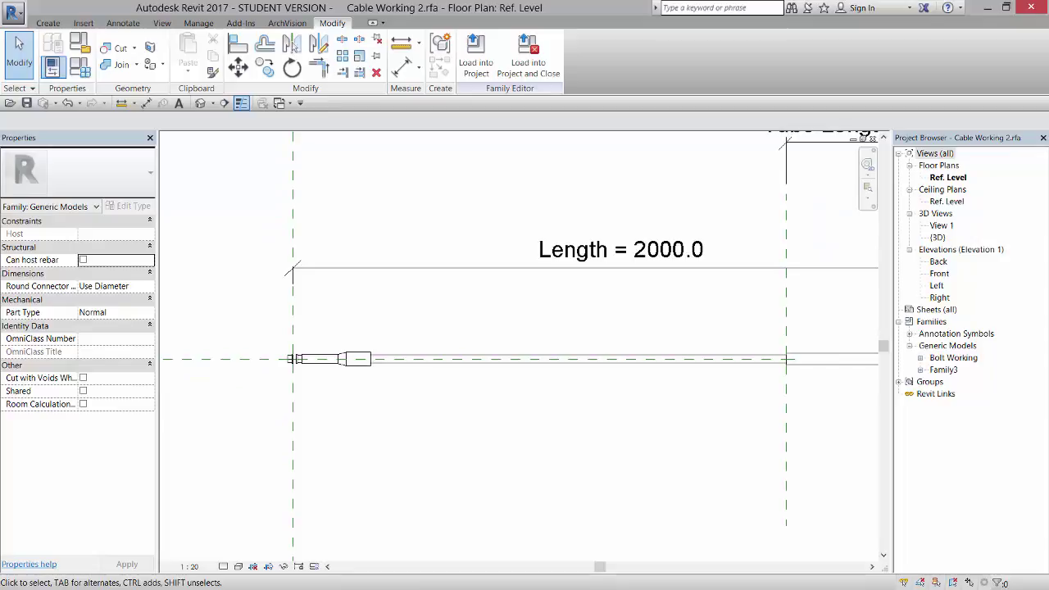
key("alt+Tab")
Move the Acrobat window over Revit and zoom into page 13's section detail, then fit the page
left_click_drag(820, 112, 447, 32)
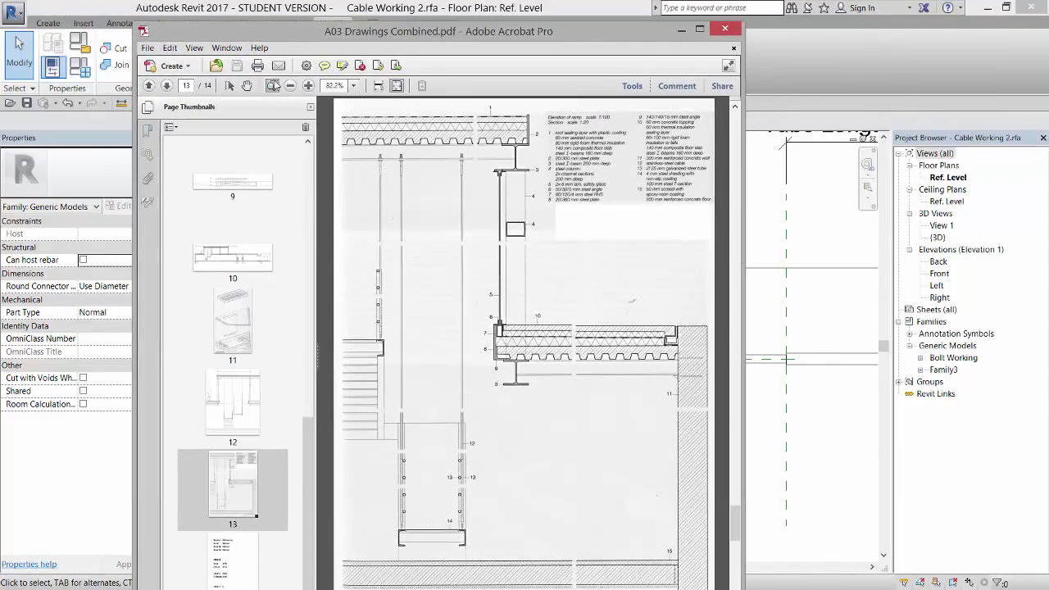
mouse_move(433, 151)
left_mouse_down()
mouse_move(559, 486)
mouse_move(562, 560)
mouse_move(554, 555)
left_mouse_up()
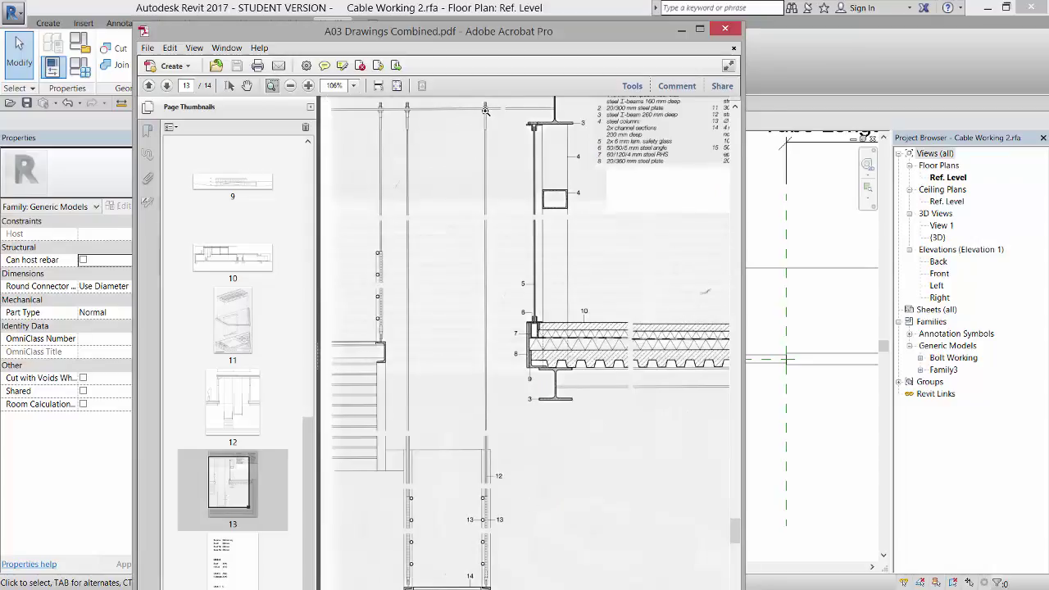
scroll(488, 105, "up", 1)
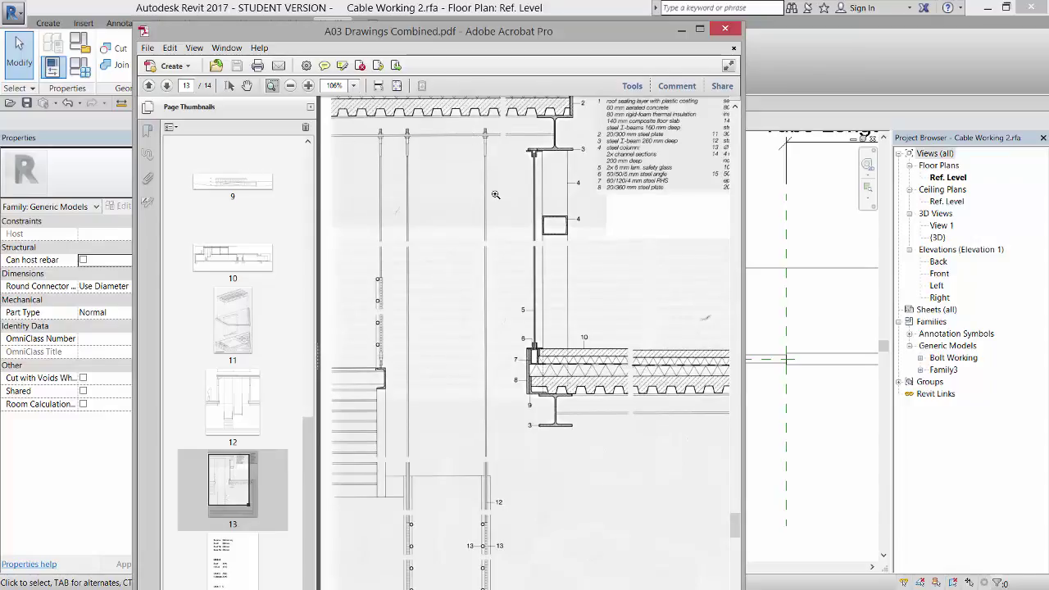
scroll(497, 197, "down", 1)
scroll(499, 262, "down", 2)
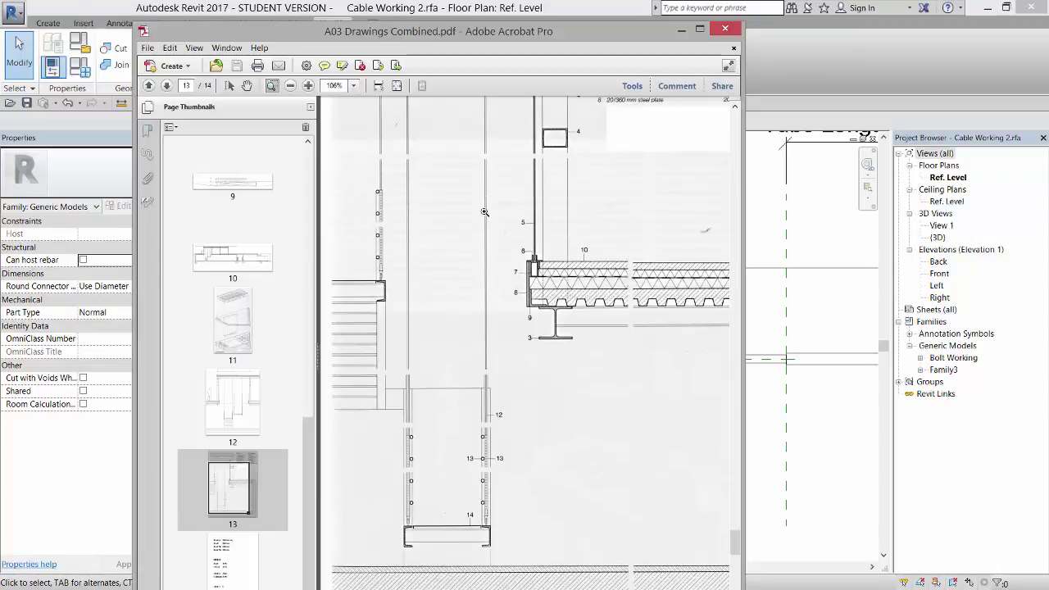
scroll(487, 234, "up", 3)
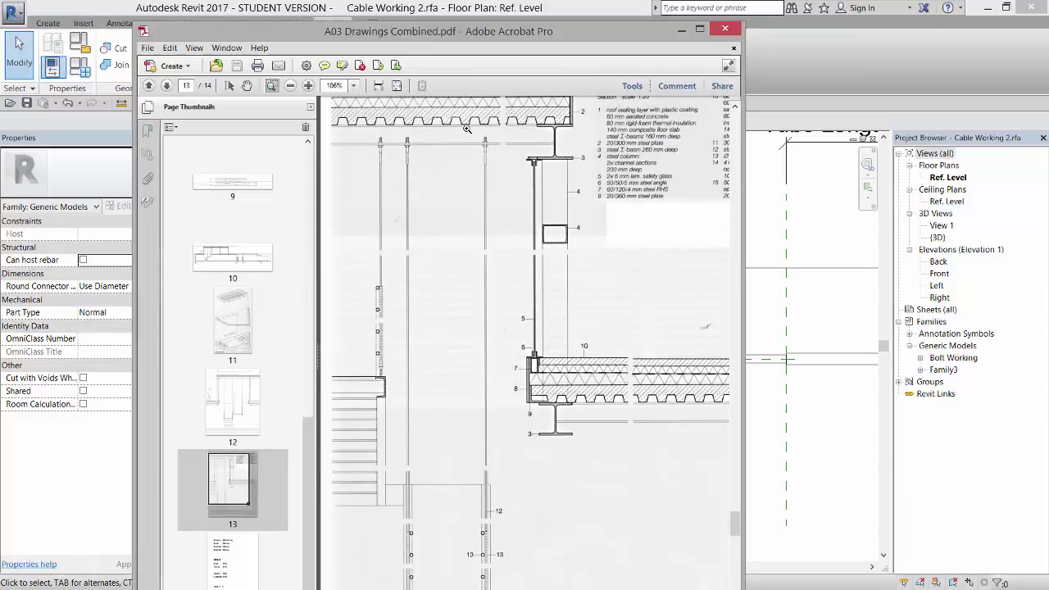
left_click_drag(466, 129, 529, 179)
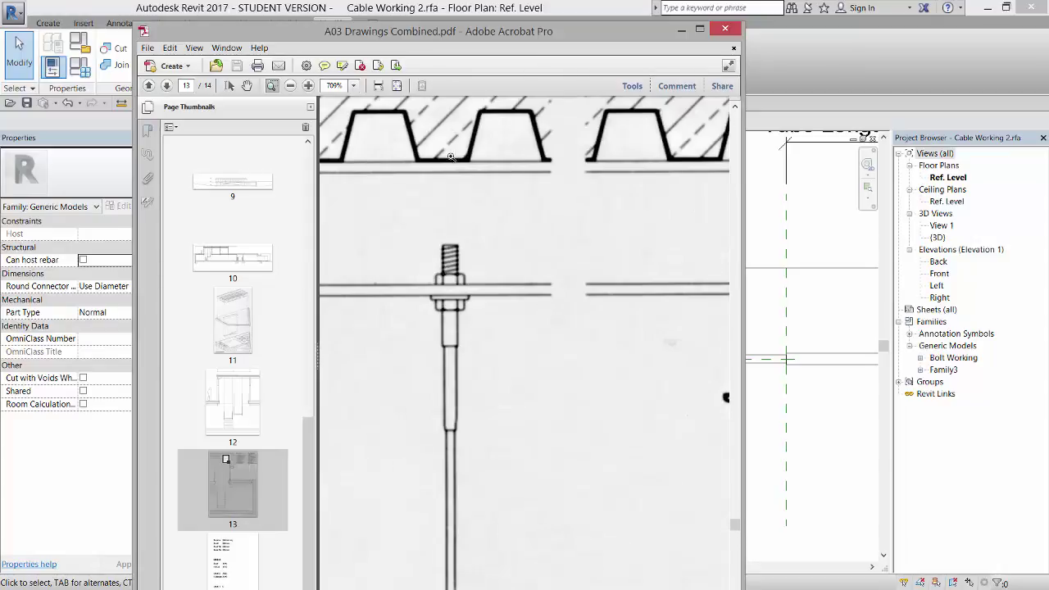
left_click(396, 86)
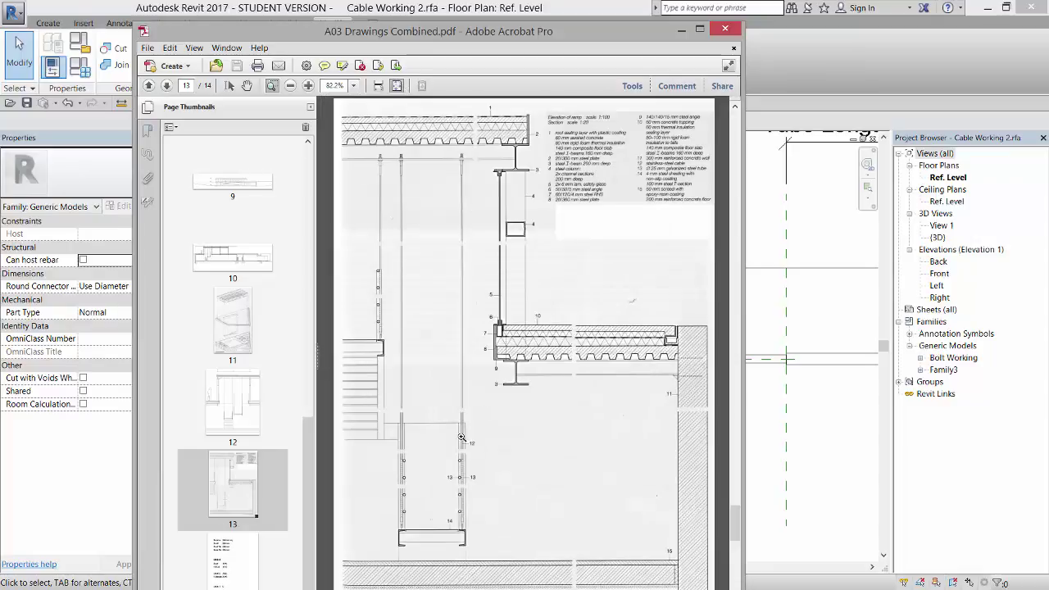
Inspect the column around nodes 12–14 and the rod's top fixing, ending zoomed on the threaded bolt
left_click_drag(425, 404, 512, 556)
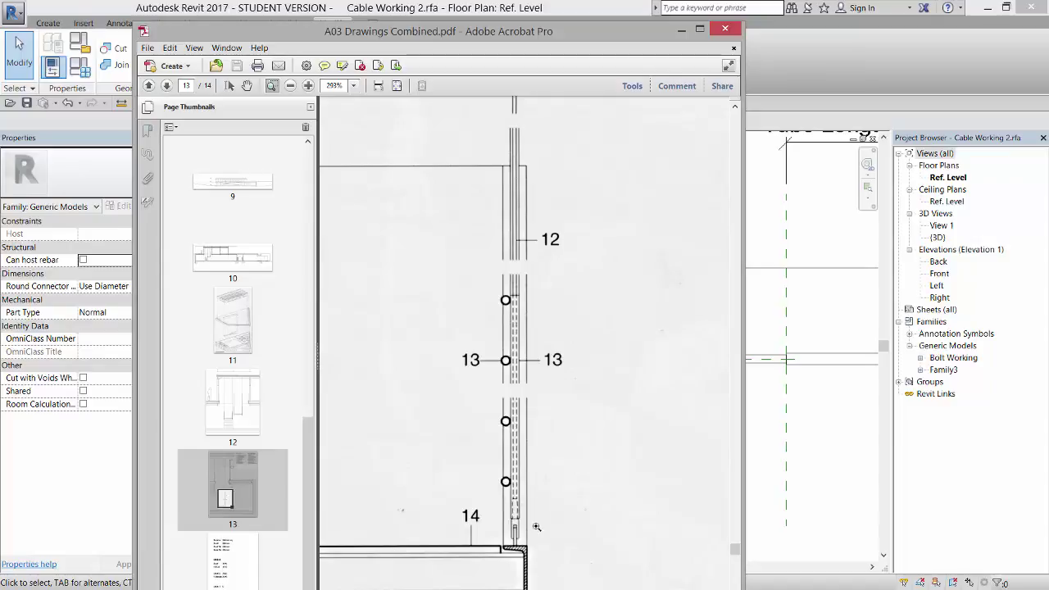
scroll(537, 526, "up", 3)
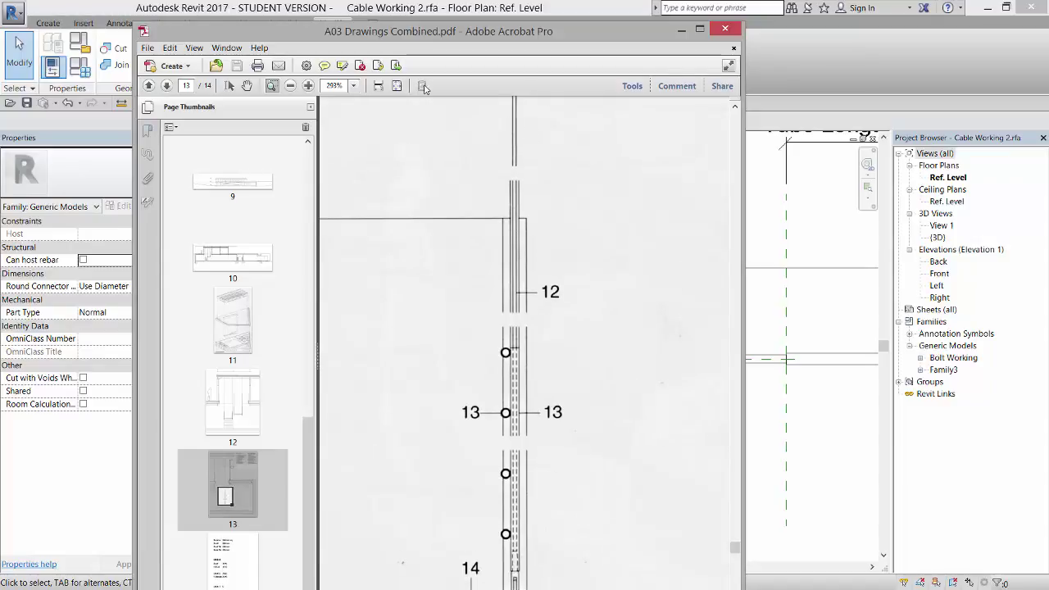
scroll(556, 204, "down", 2)
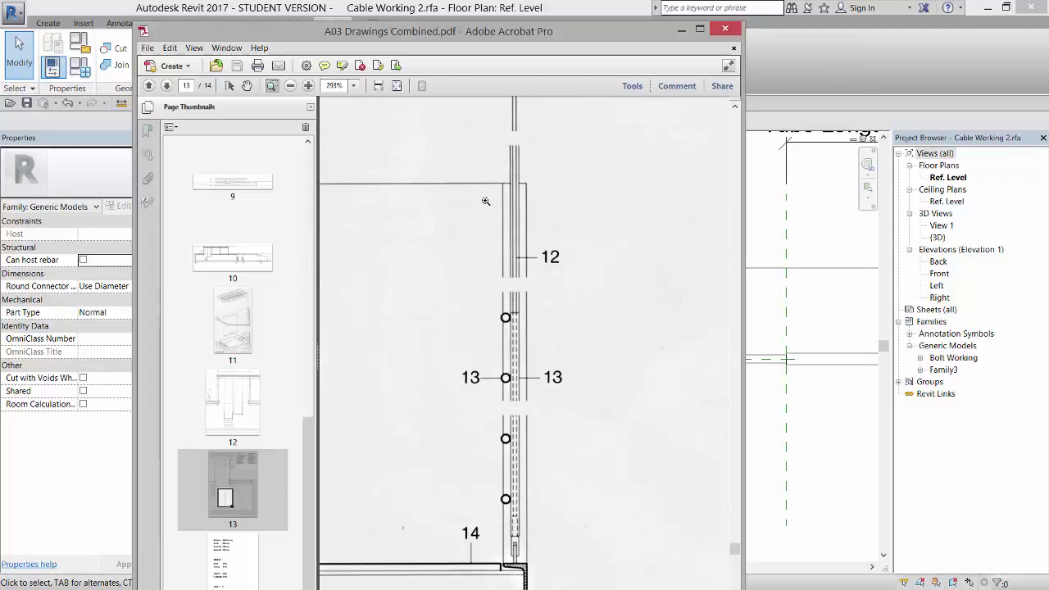
left_click(397, 85)
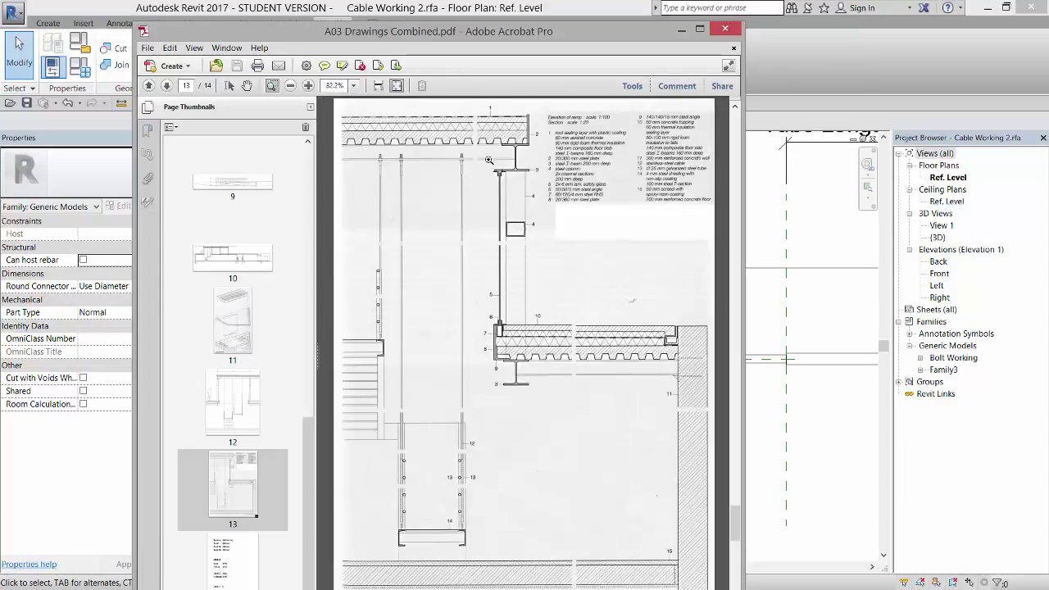
left_click_drag(488, 158, 529, 205)
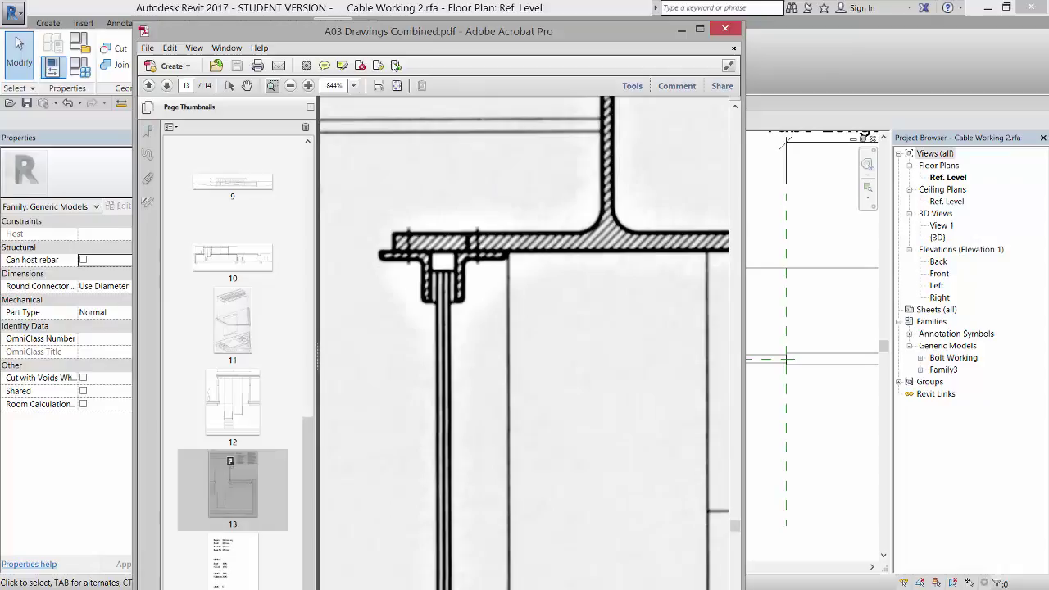
left_click(400, 87)
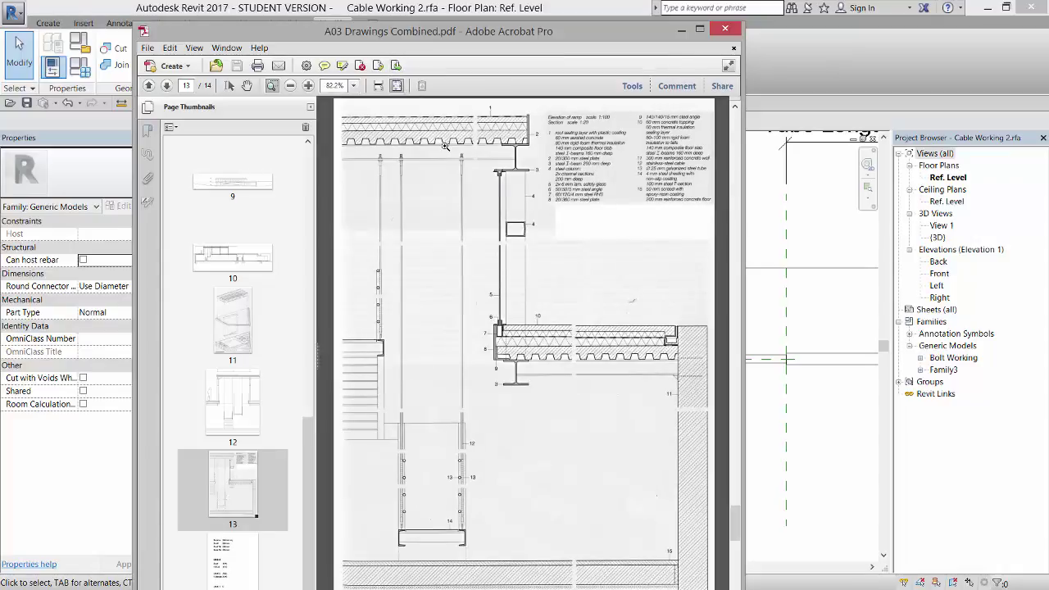
left_click_drag(445, 146, 475, 189)
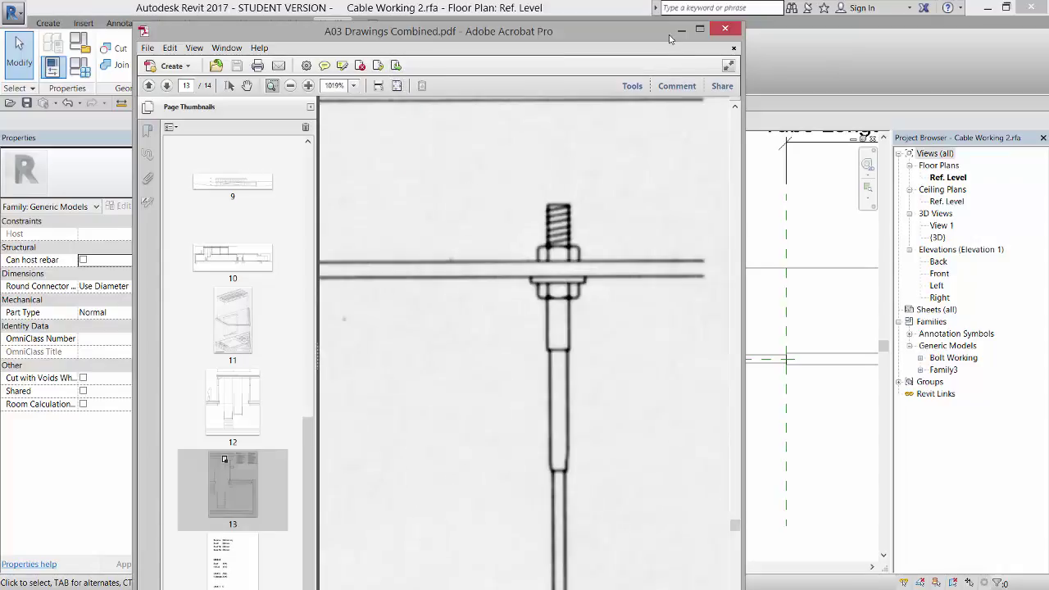
Minimize the PDF, then open and orbit the tube family's default 3D view
left_click(681, 30)
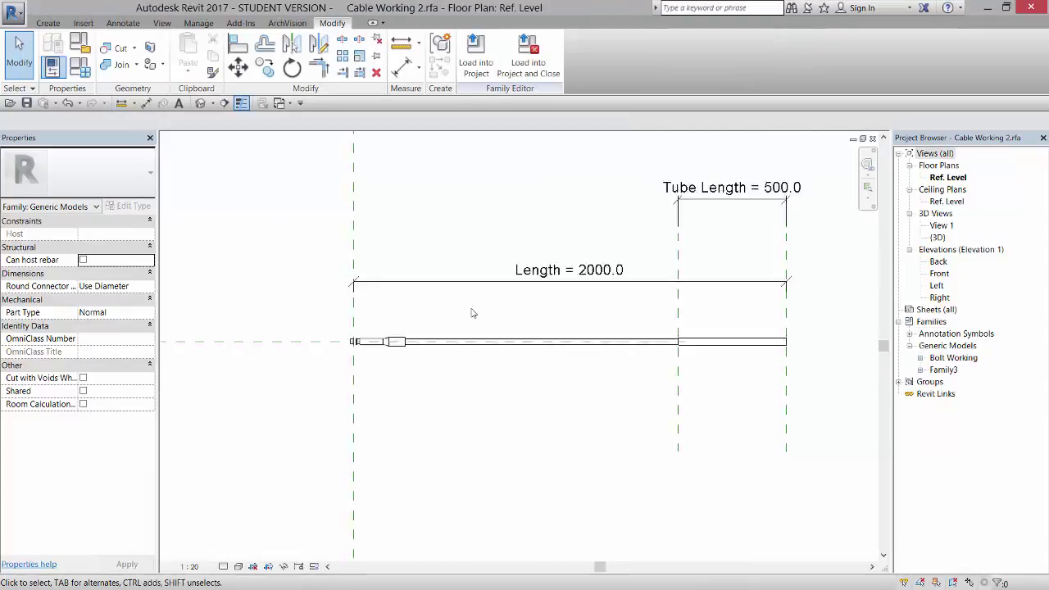
scroll(471, 314, "down", 2)
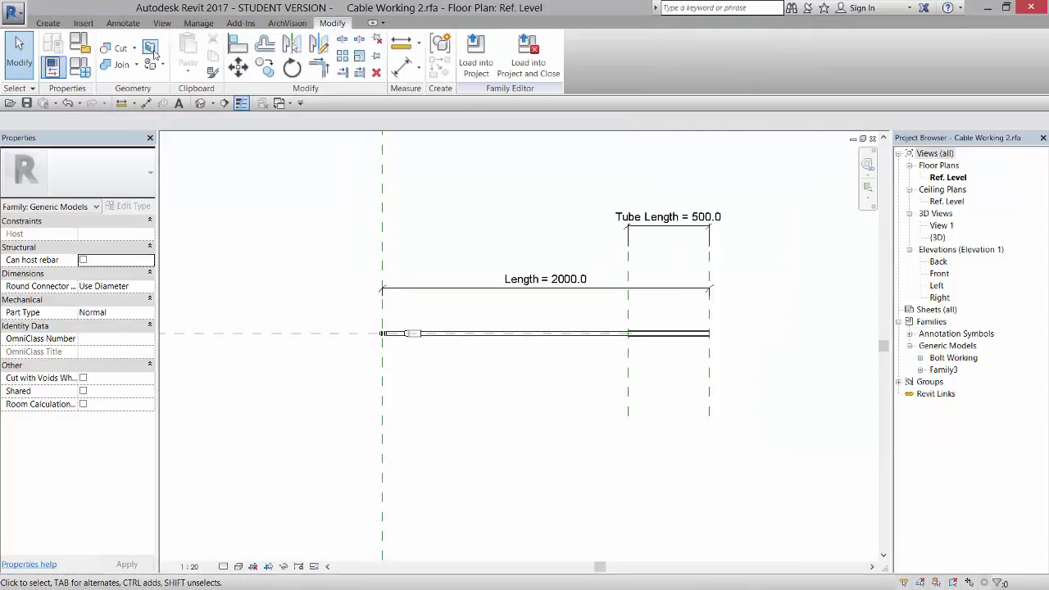
left_click(200, 104)
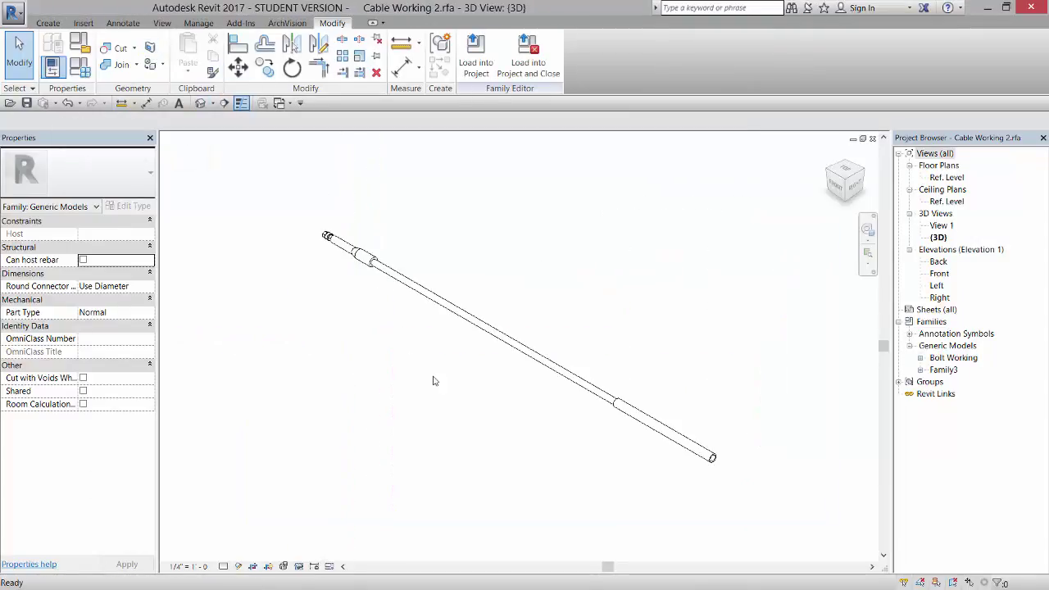
middle_click_drag(434, 379, 484, 344, "shift")
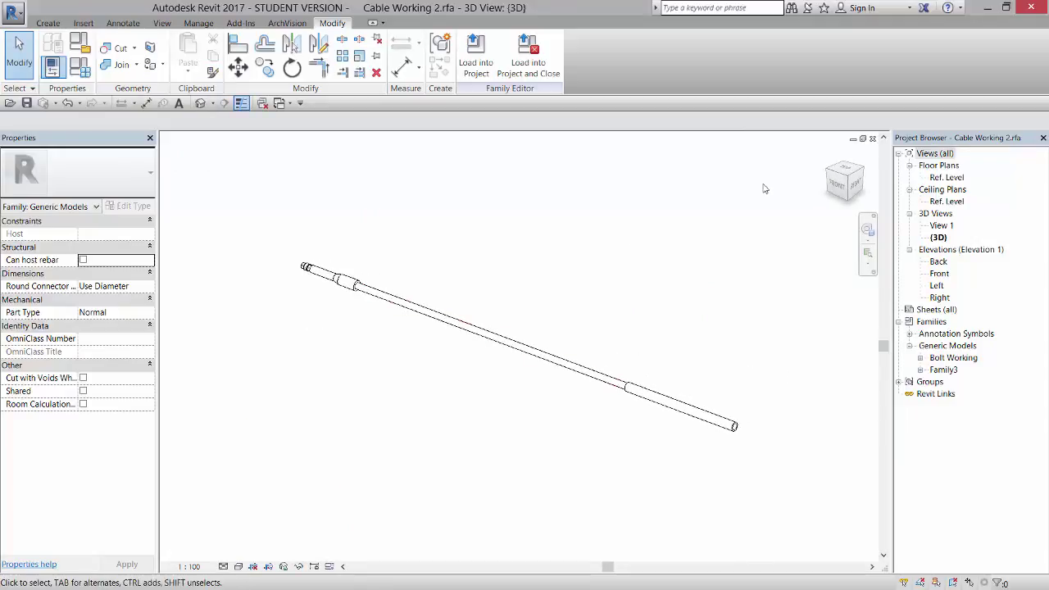
Close the 3D and plan views, discarding changes to Cable Working 2.rfa
left_click(873, 139)
left_click(873, 139)
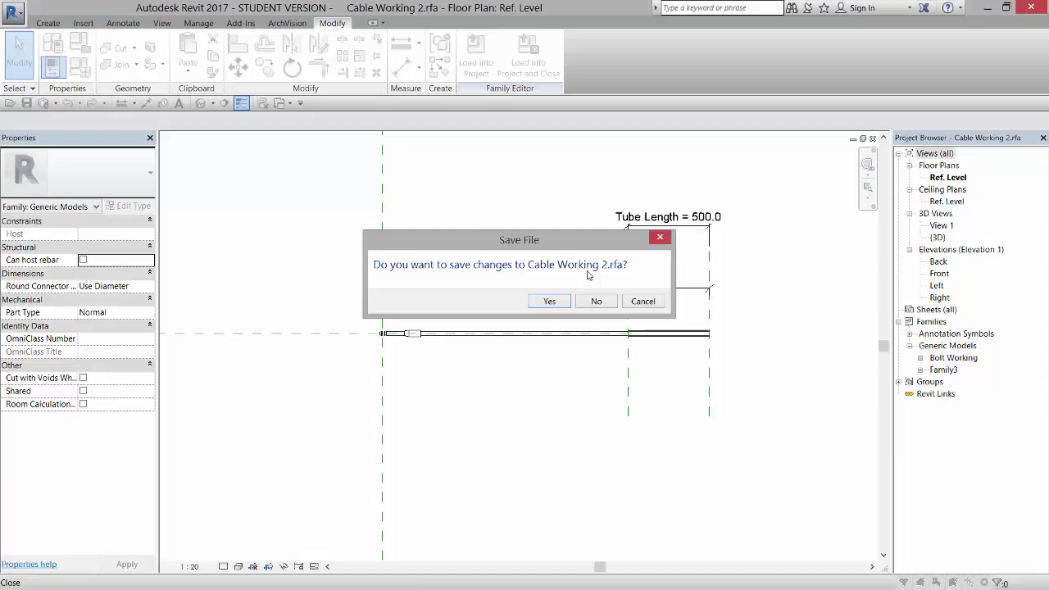
left_click(595, 302)
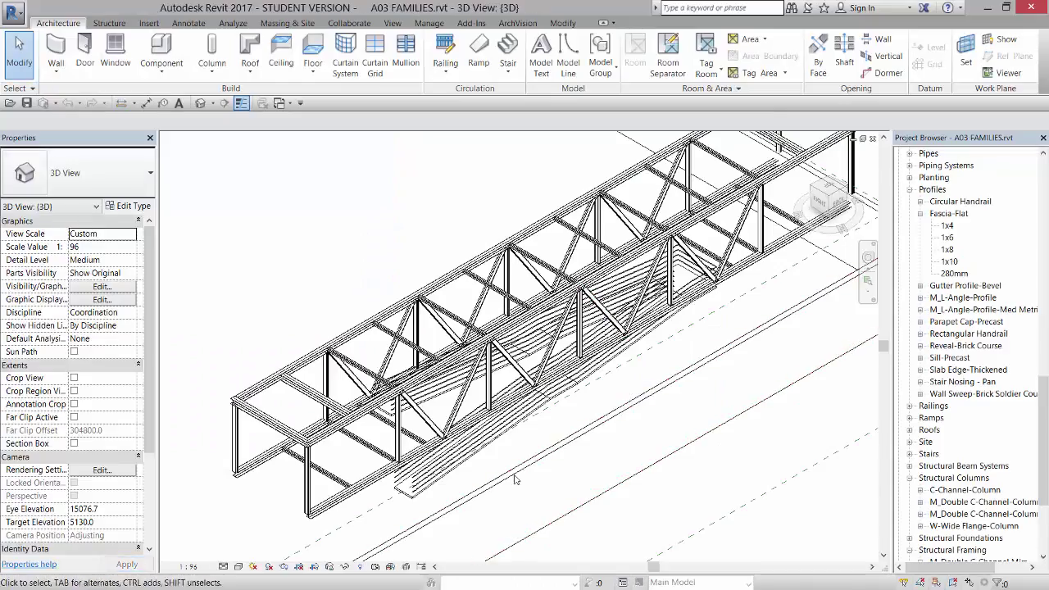
Orbit the A03 FAMILIES truss to view it from below and zoom in on one end
middle_click_drag(517, 480, 533, 246, "shift")
scroll(533, 237, "up", 2)
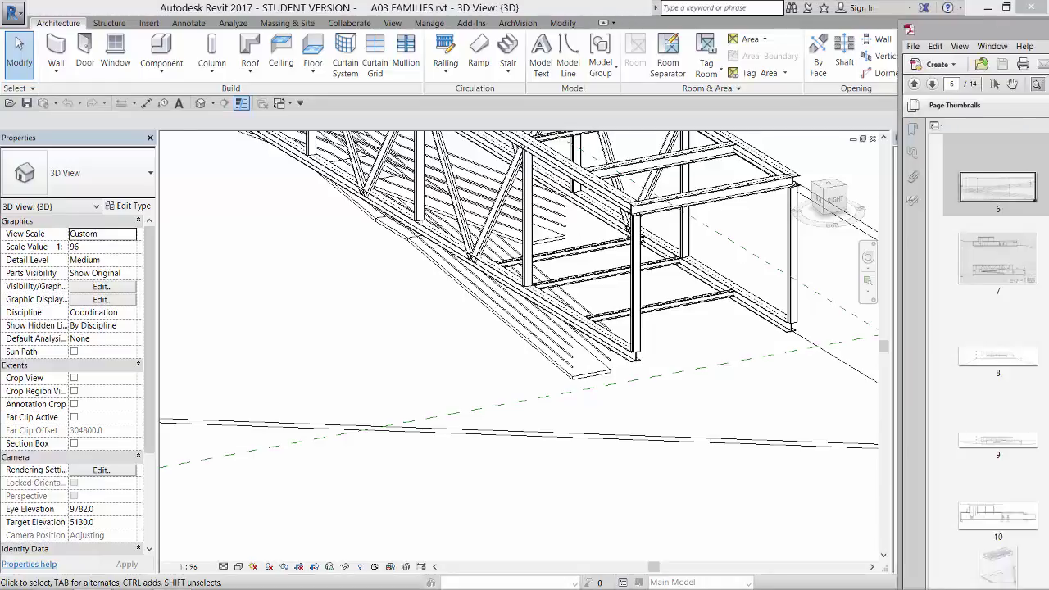
Bring the PDF forward and inspect page 6's cable end and top-chord hanger details, then minimize Acrobat
left_click_drag(1048, 33, 507, 32)
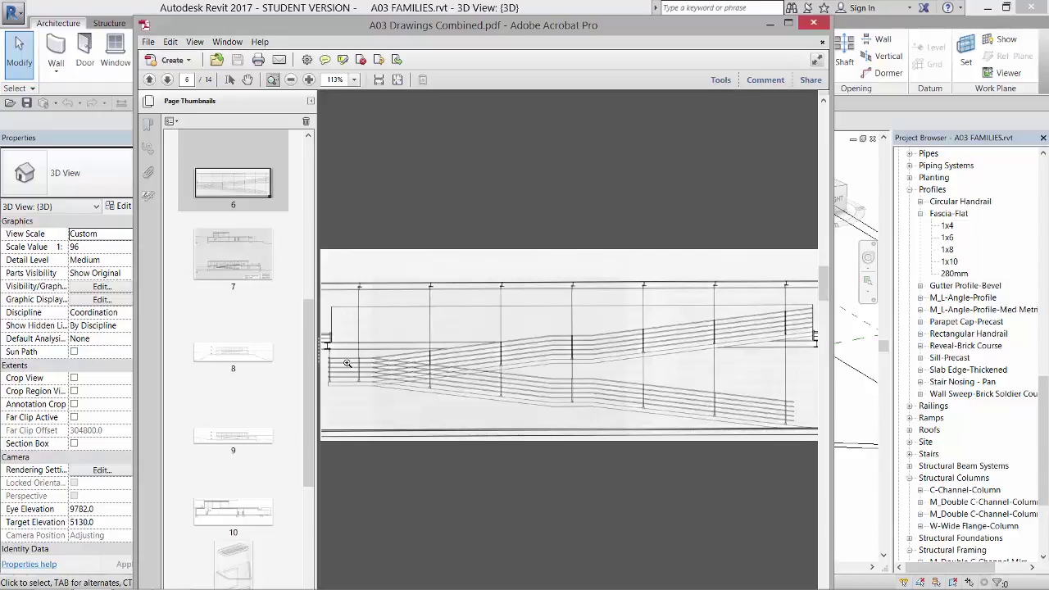
left_click_drag(348, 363, 379, 399)
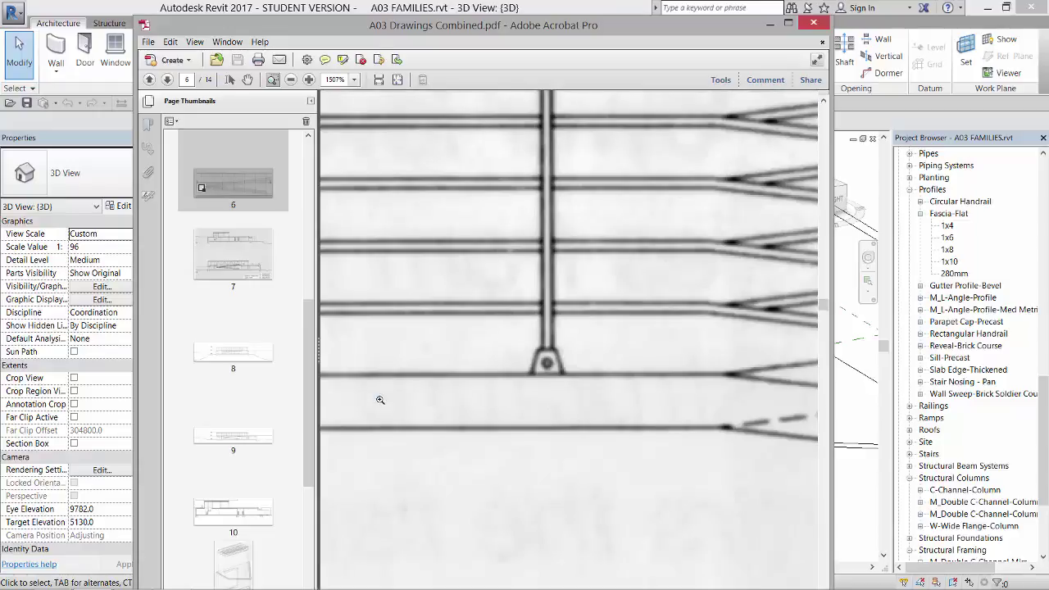
left_click(397, 80)
left_click_drag(351, 272, 423, 332)
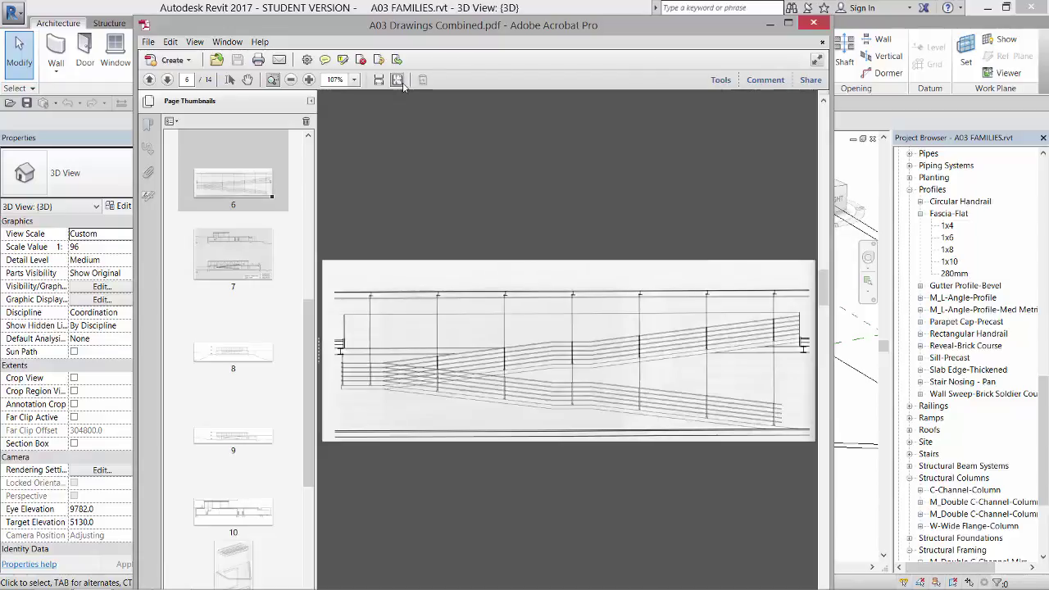
left_click(396, 80)
left_click(770, 24)
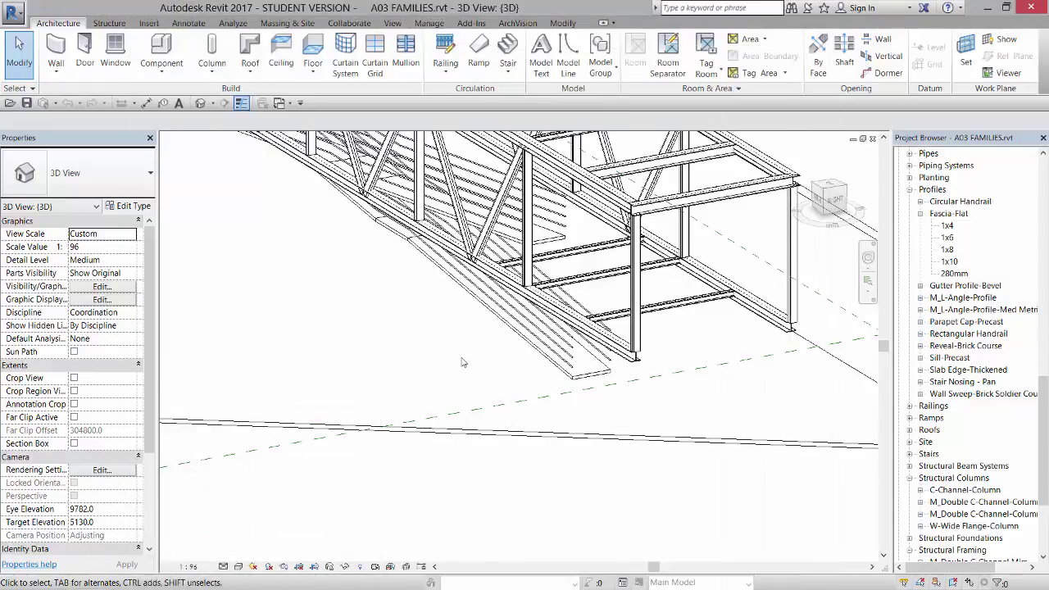
Zoom out to show the whole truss and site, then start a new family from the application menu
scroll(461, 362, "down", 6)
middle_click_drag(405, 340, 487, 403)
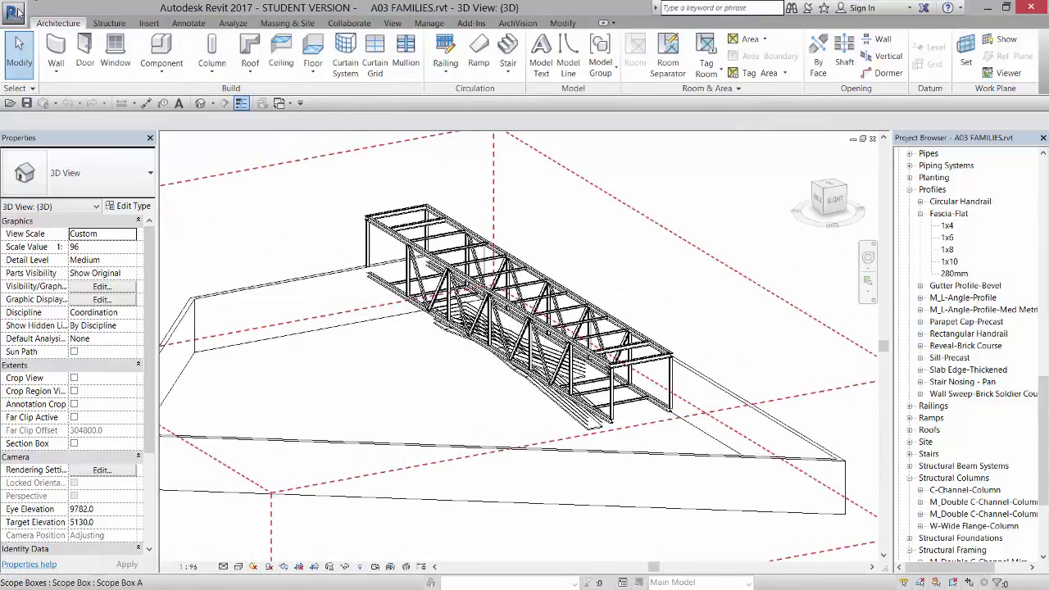
left_click(18, 12)
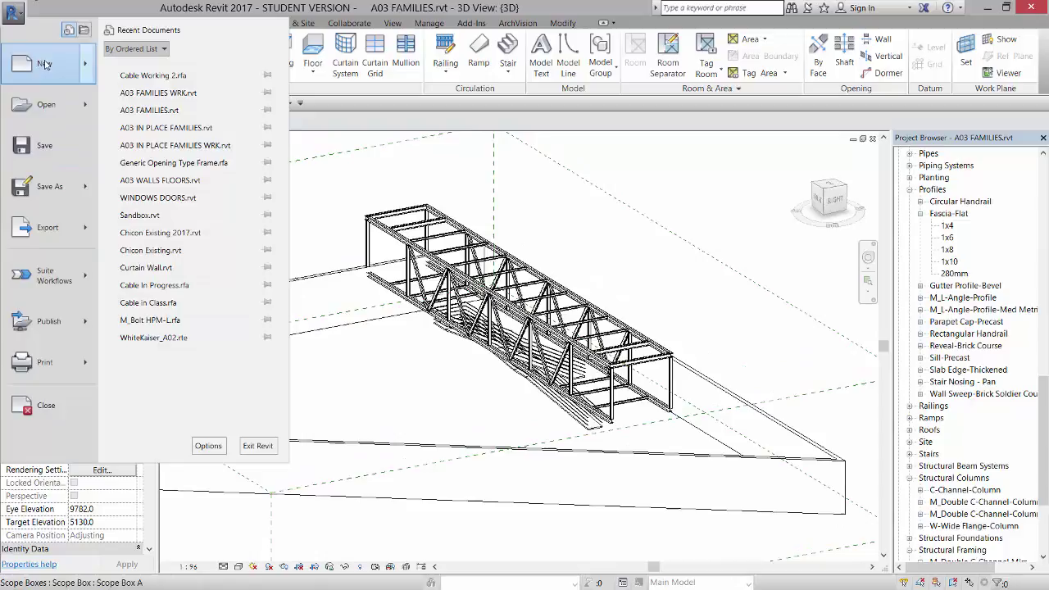
mouse_move(44, 64)
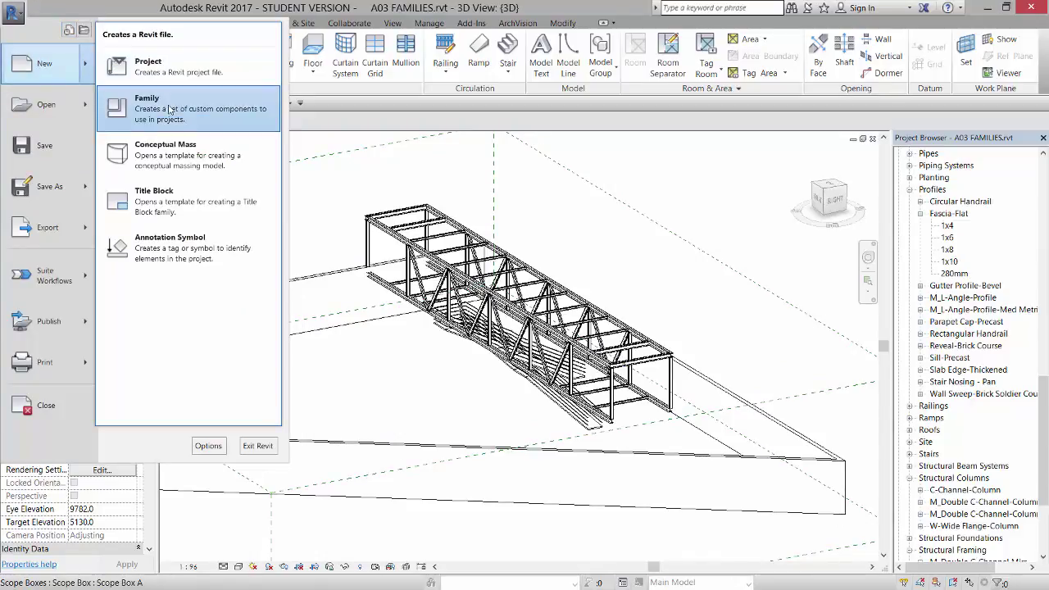
key("Escape")
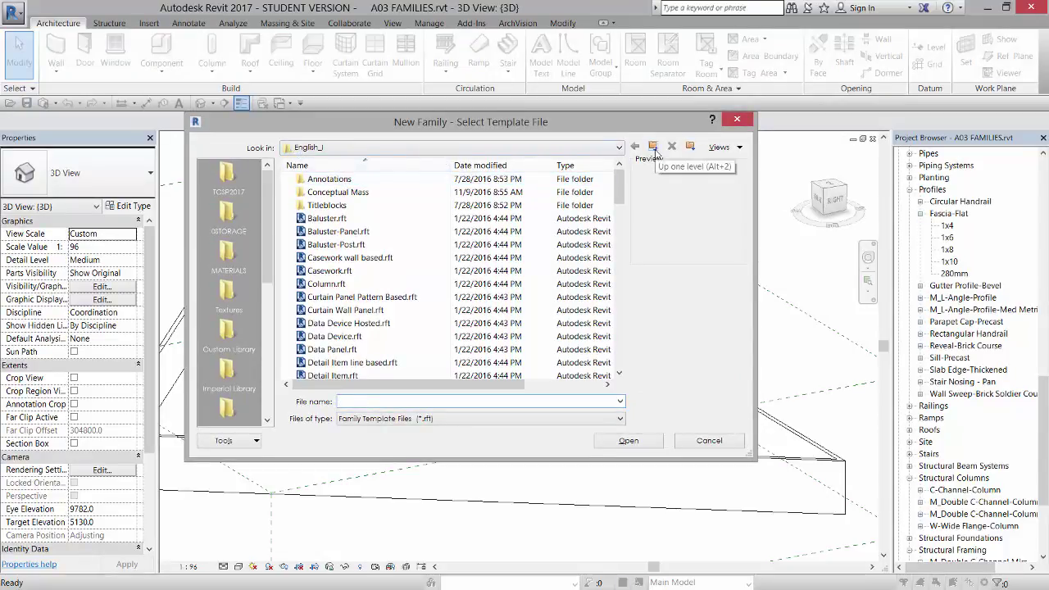
Create Family1 from the English folder's Metric Generic Model line based.rft template
left_click(655, 148)
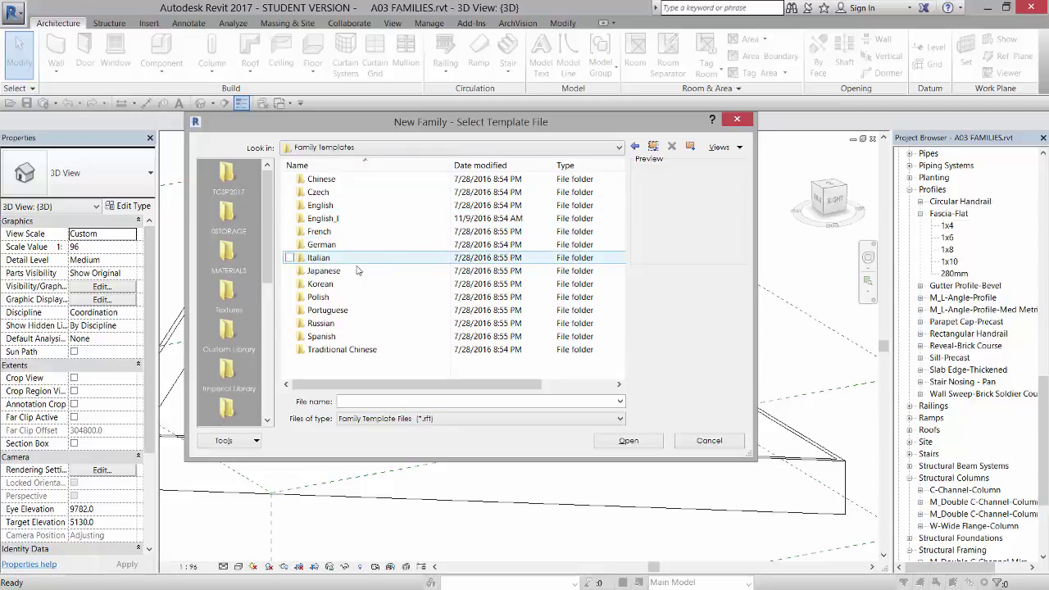
double_click(326, 207)
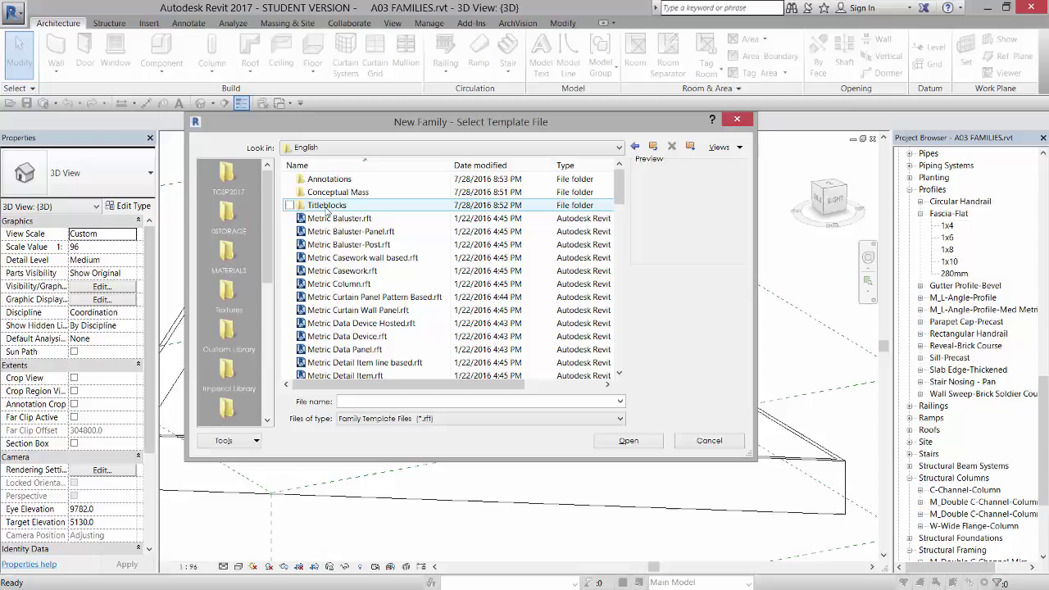
left_click_drag(620, 196, 620, 214)
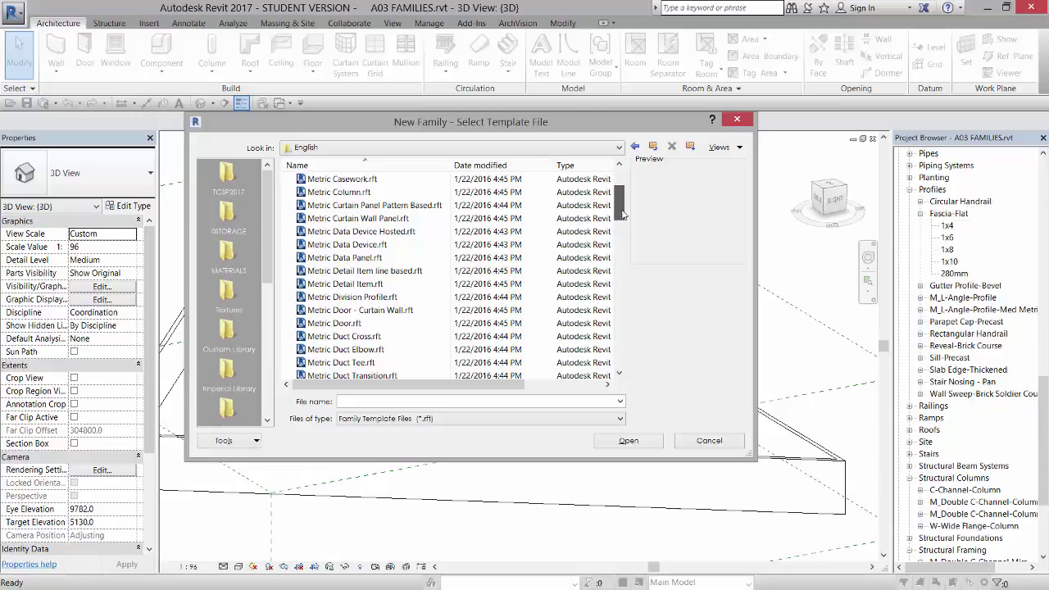
left_click_drag(622, 214, 627, 243)
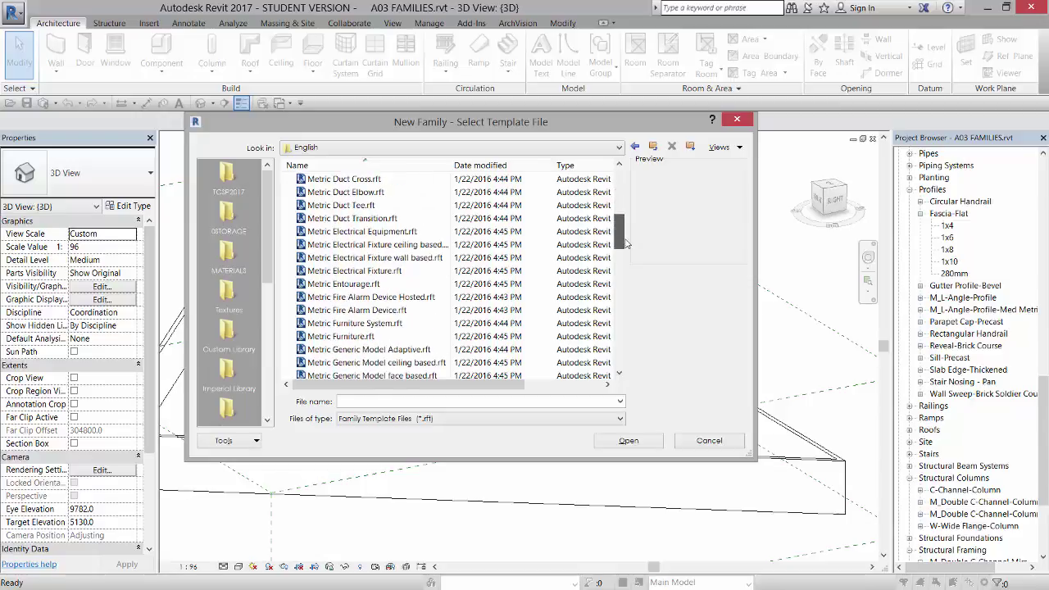
left_click_drag(626, 244, 623, 243)
left_click_drag(624, 243, 625, 261)
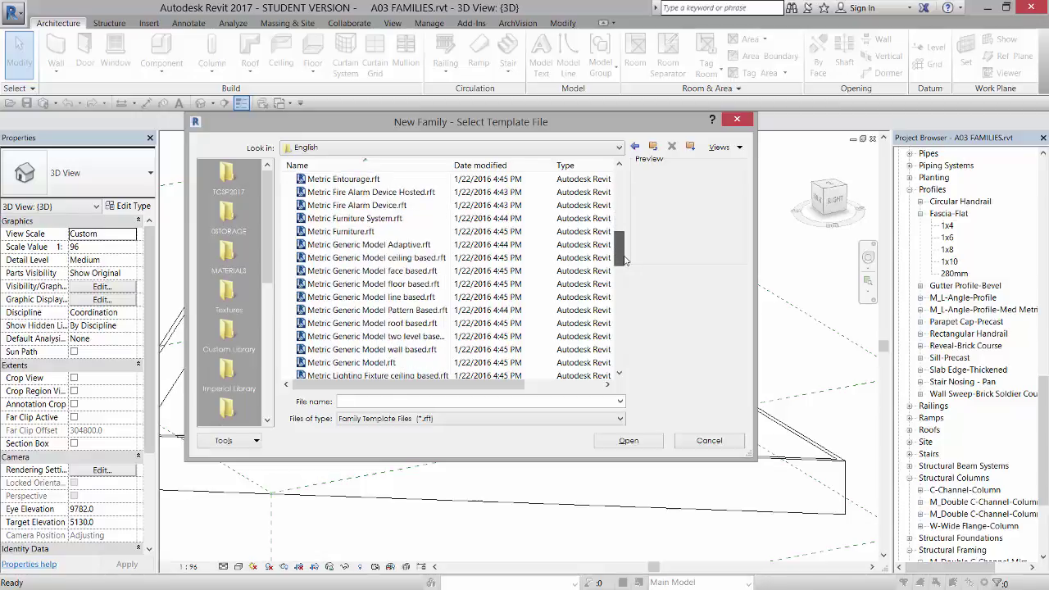
left_click(379, 297)
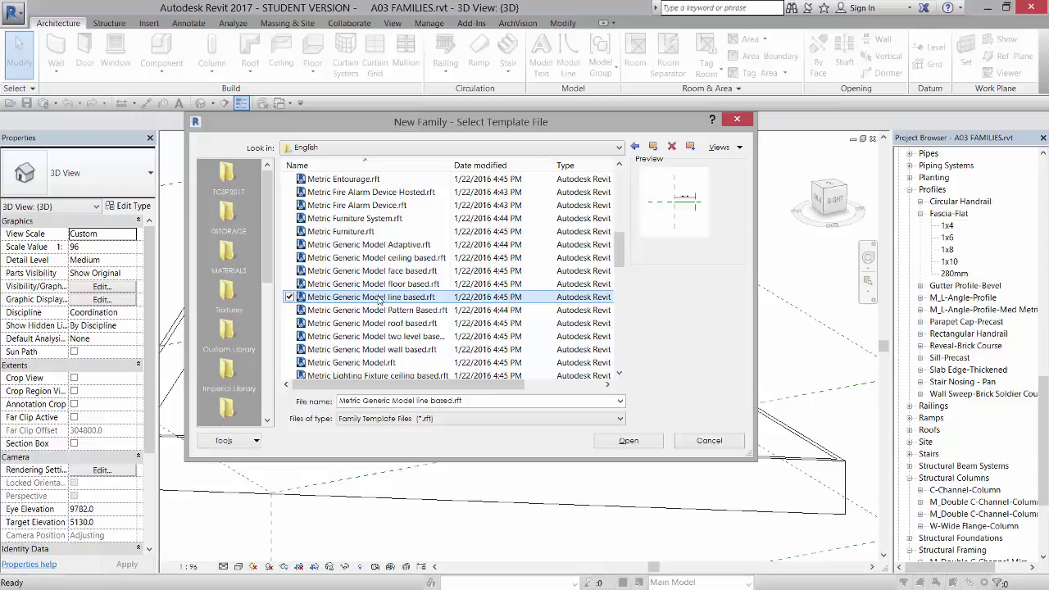
left_click(629, 442)
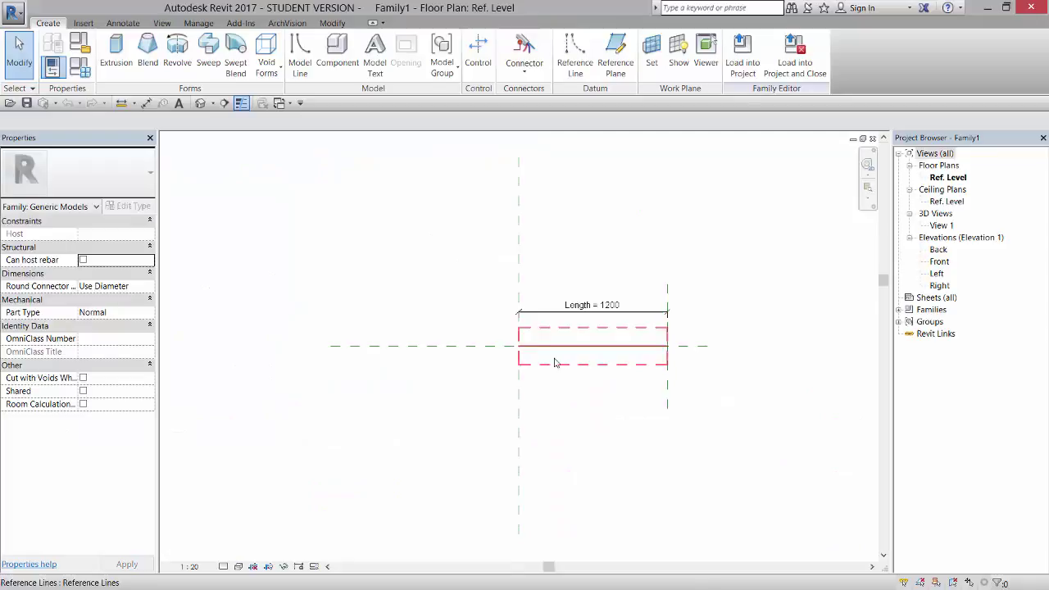
scroll(570, 412, "up", 1)
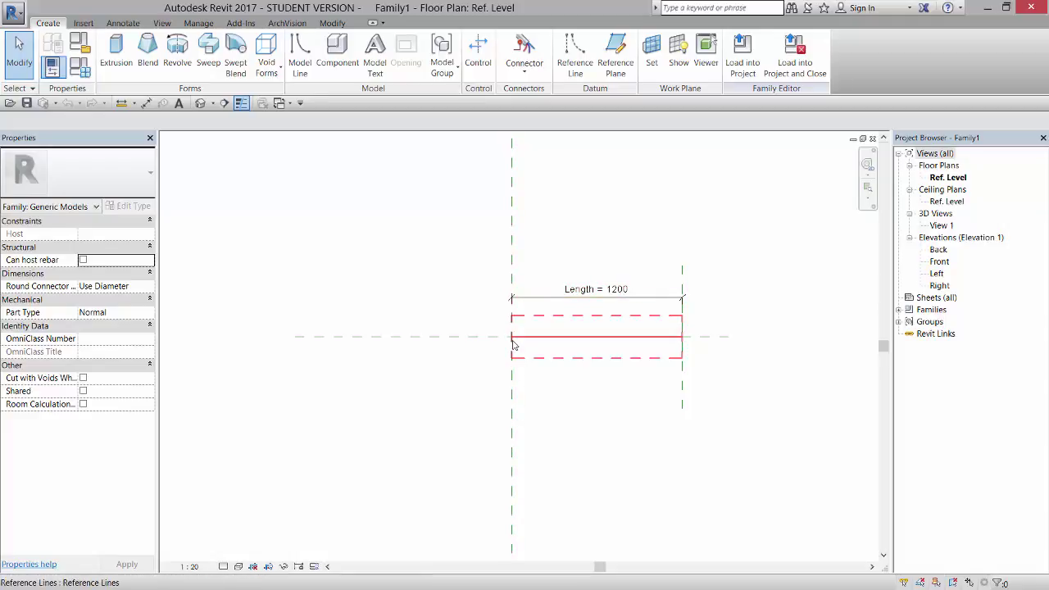
scroll(512, 345, "up", 3)
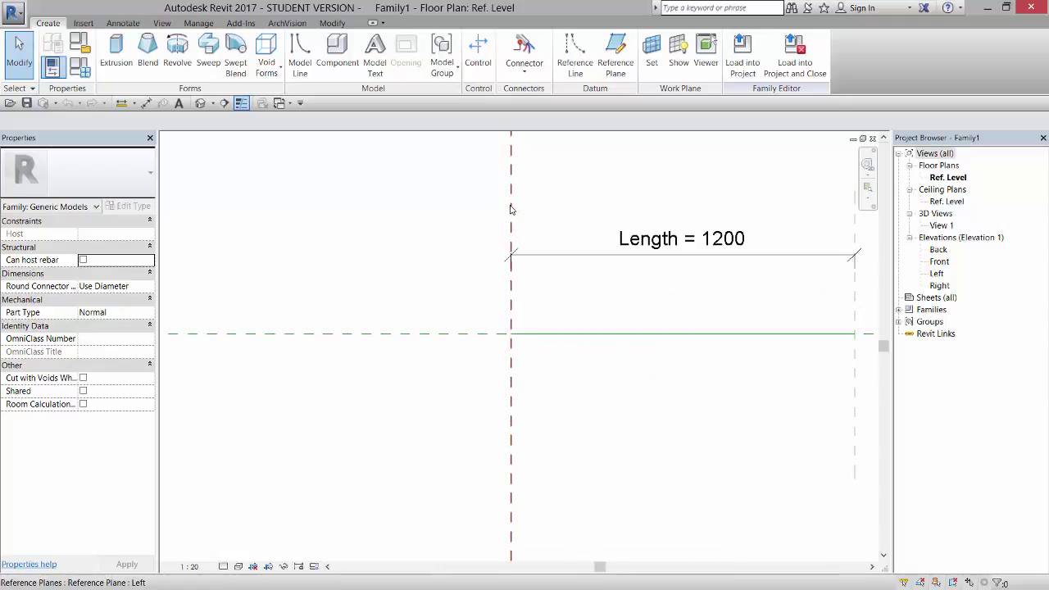
scroll(515, 340, "down", 4)
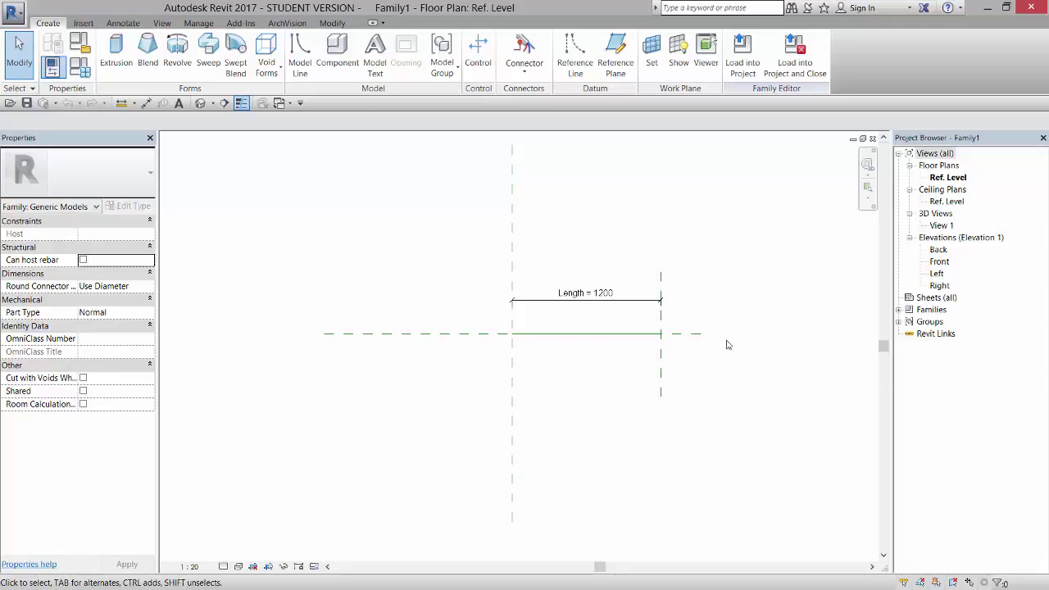
scroll(689, 355, "up", 3)
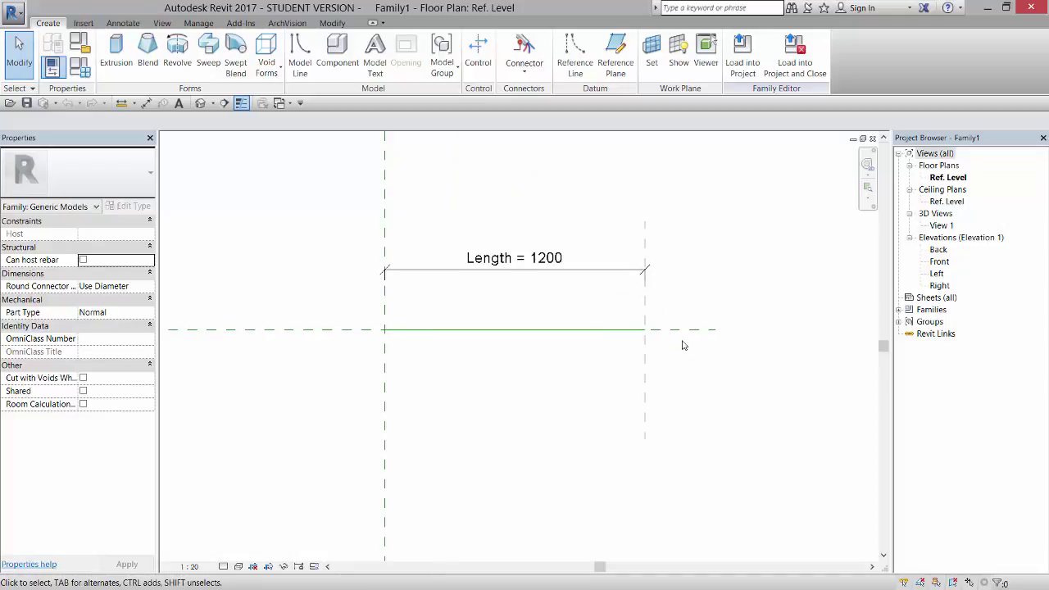